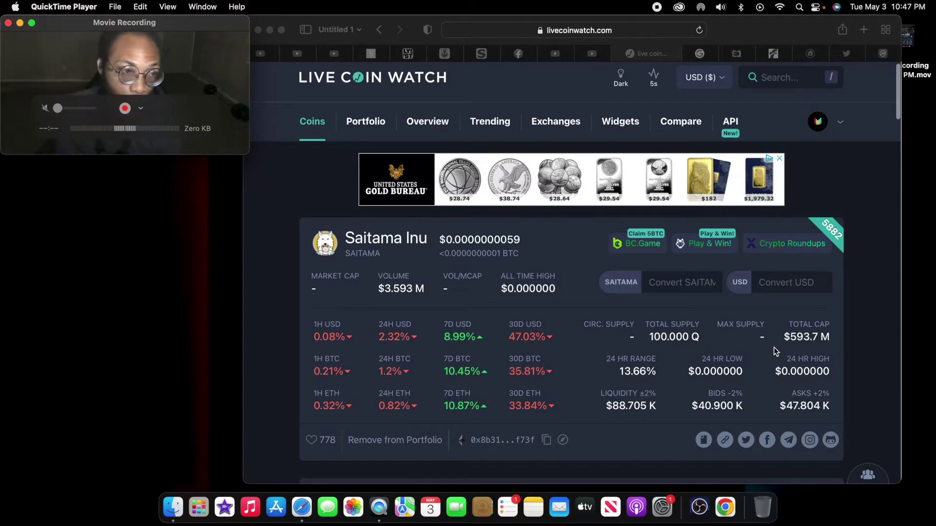
{"action": "scroll", "coordinate": [773, 347], "scroll_direction": "down", "scroll_amount": 5}
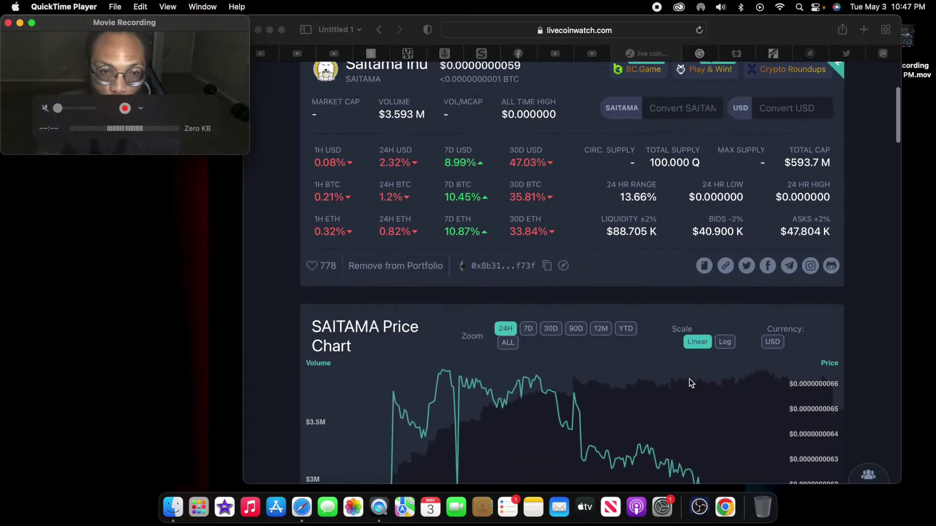
{"action": "scroll", "coordinate": [689, 383], "scroll_direction": "up", "scroll_amount": 2}
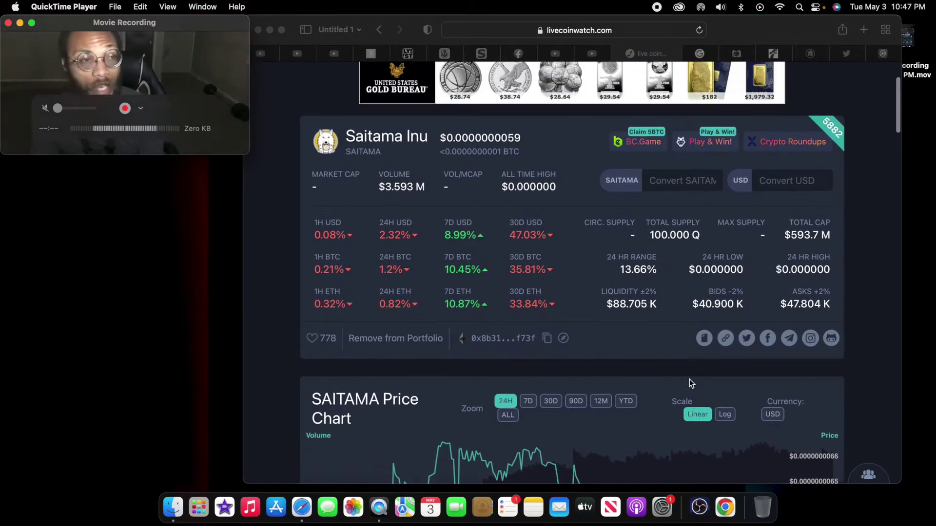
{"action": "scroll", "coordinate": [689, 381], "scroll_direction": "up", "scroll_amount": 2}
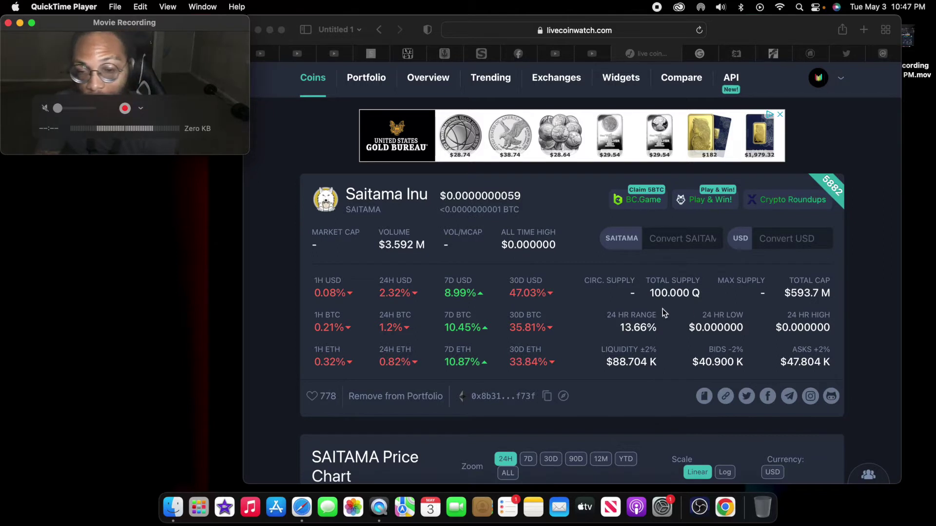
{"action": "scroll", "coordinate": [635, 305], "scroll_direction": "down", "scroll_amount": 2}
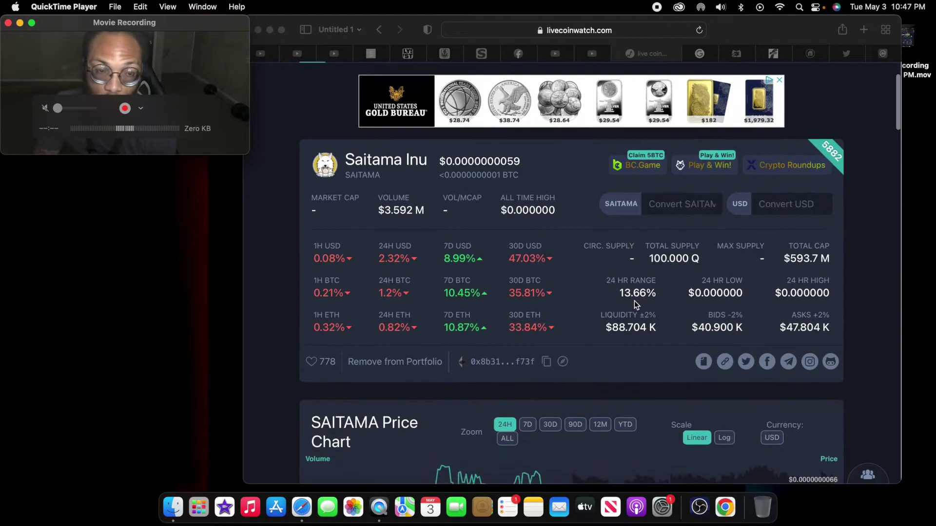
{"action": "scroll", "coordinate": [634, 305], "scroll_direction": "down", "scroll_amount": 1}
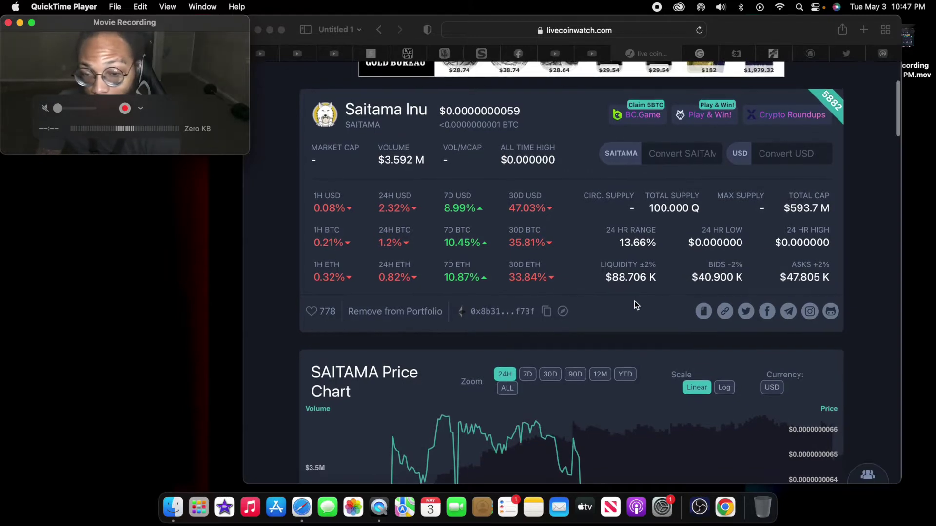
{"action": "scroll", "coordinate": [634, 305], "scroll_direction": "down", "scroll_amount": 2}
{"action": "scroll", "coordinate": [634, 301], "scroll_direction": "up", "scroll_amount": 3}
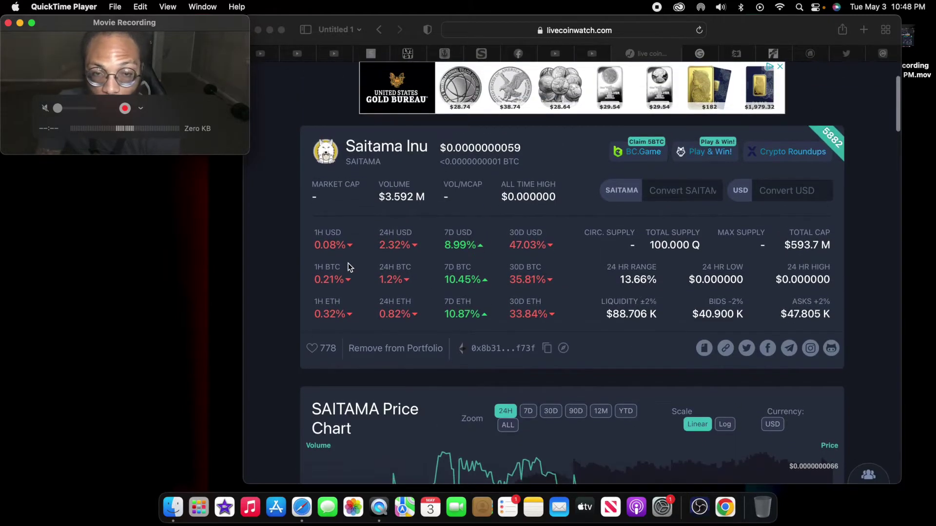
{"action": "scroll", "coordinate": [307, 266], "scroll_direction": "down", "scroll_amount": 3}
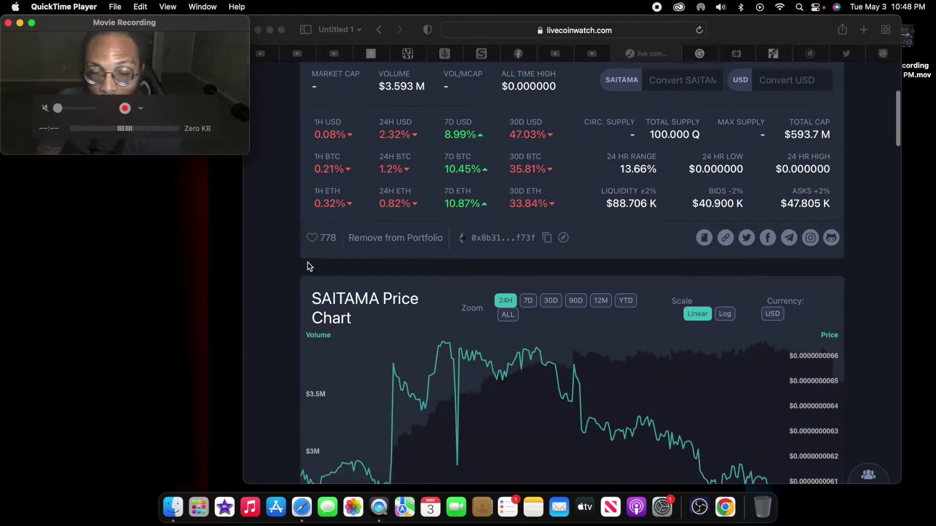
{"action": "scroll", "coordinate": [308, 266], "scroll_direction": "down", "scroll_amount": 10}
{"action": "scroll", "coordinate": [309, 267], "scroll_direction": "down", "scroll_amount": 10}
{"action": "scroll", "coordinate": [308, 266], "scroll_direction": "down", "scroll_amount": 5}
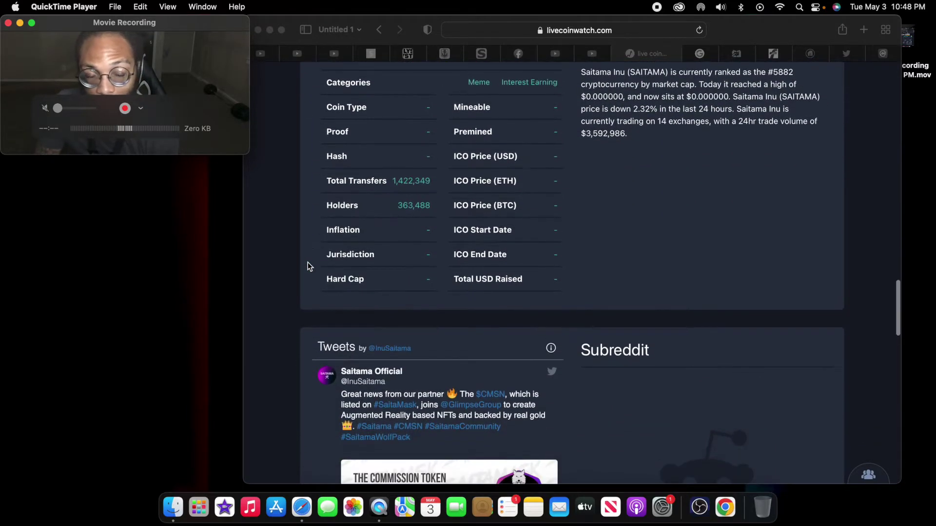
{"action": "scroll", "coordinate": [332, 219], "scroll_direction": "down", "scroll_amount": 2}
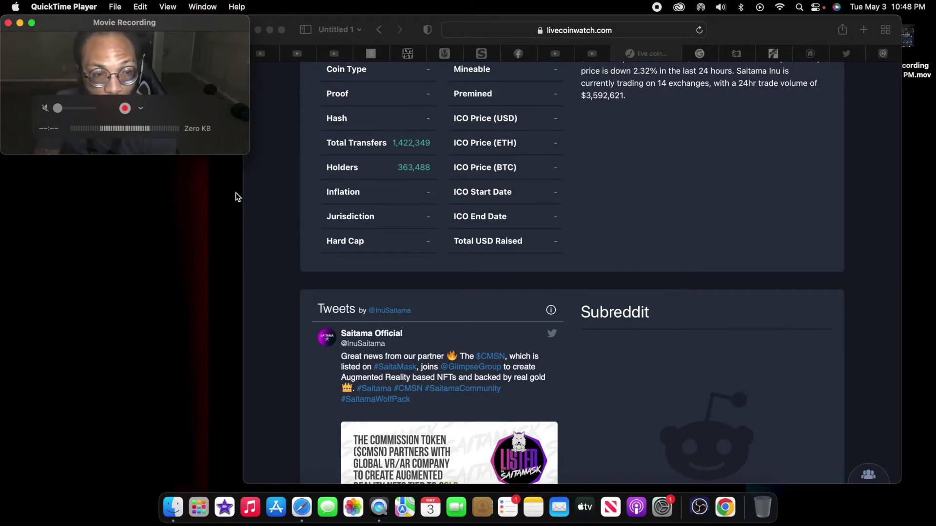
{"action": "scroll", "coordinate": [621, 227], "scroll_direction": "down", "scroll_amount": 1}
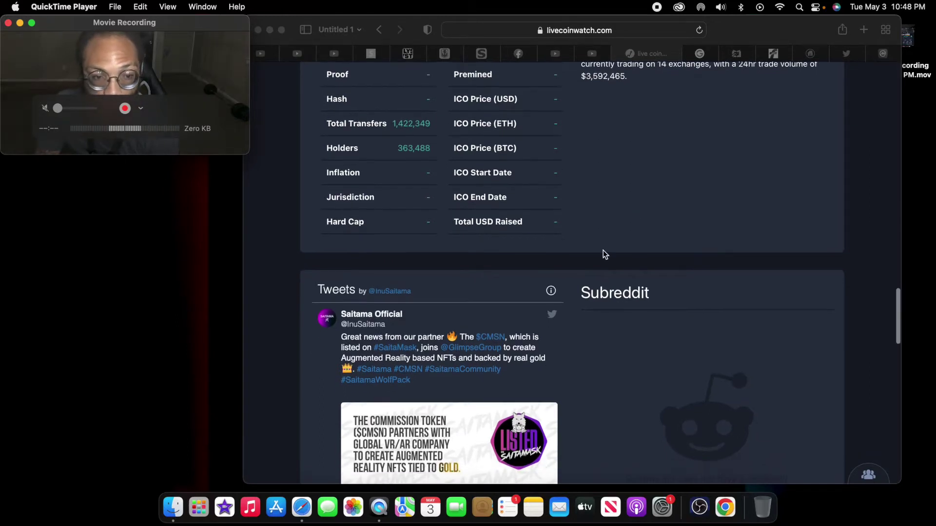
{"action": "scroll", "coordinate": [620, 245], "scroll_direction": "down", "scroll_amount": 2}
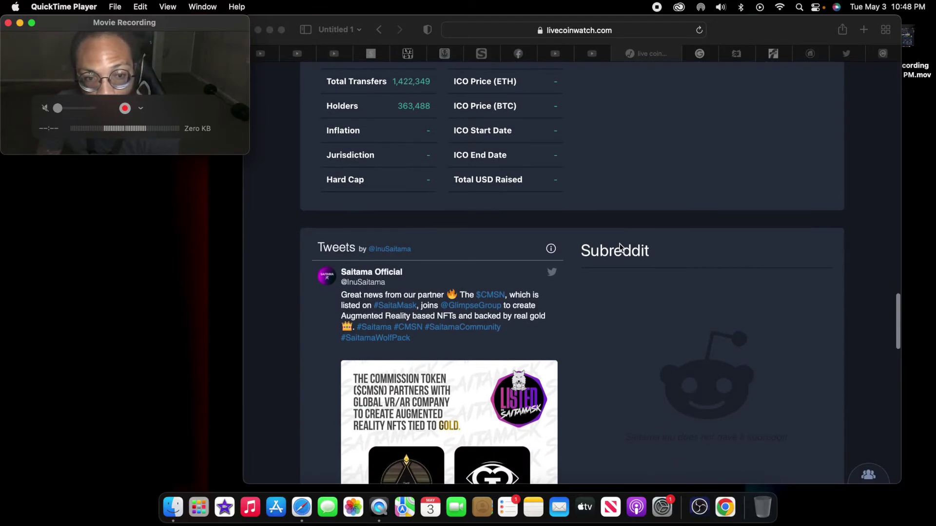
{"action": "scroll", "coordinate": [629, 307], "scroll_direction": "down", "scroll_amount": 1}
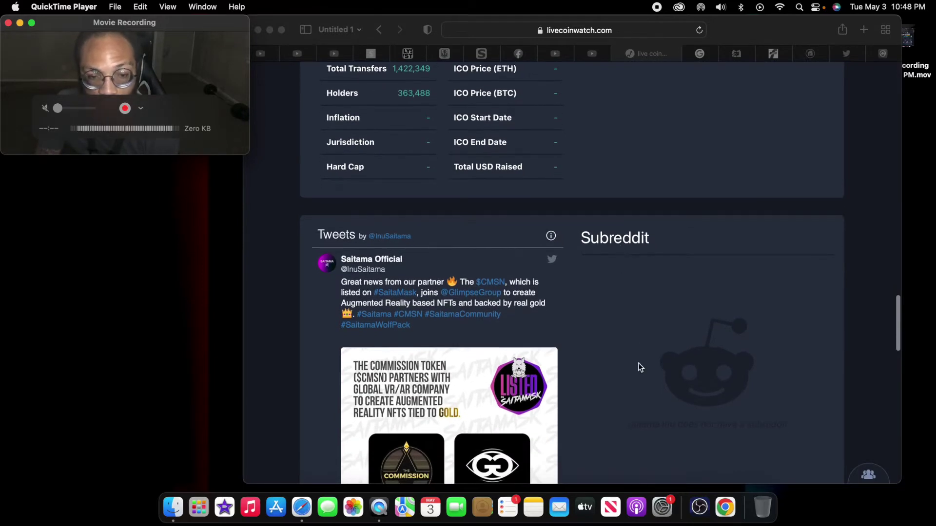
{"action": "scroll", "coordinate": [636, 365], "scroll_direction": "down", "scroll_amount": 4}
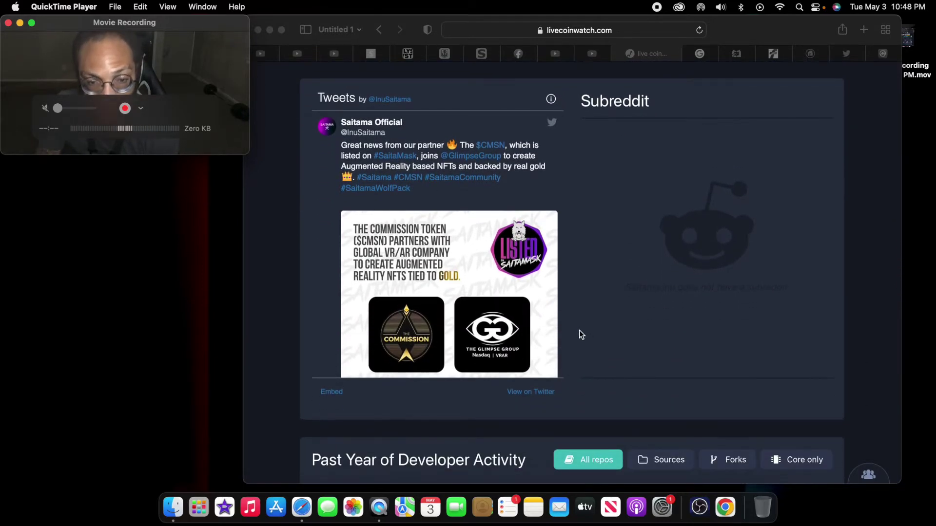
{"action": "scroll", "coordinate": [515, 319], "scroll_direction": "down", "scroll_amount": 2}
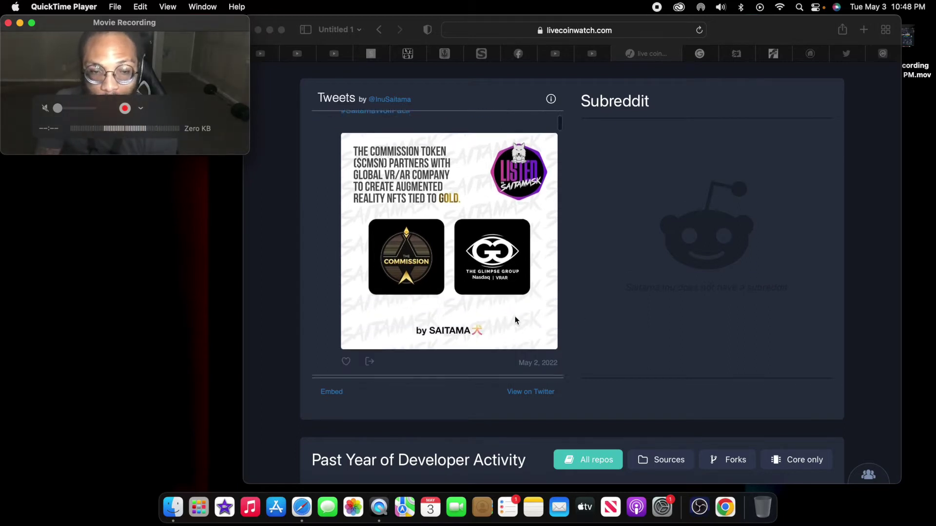
{"action": "scroll", "coordinate": [515, 319], "scroll_direction": "down", "scroll_amount": 3}
{"action": "scroll", "coordinate": [514, 318], "scroll_direction": "down", "scroll_amount": 1}
{"action": "scroll", "coordinate": [515, 318], "scroll_direction": "down", "scroll_amount": 2}
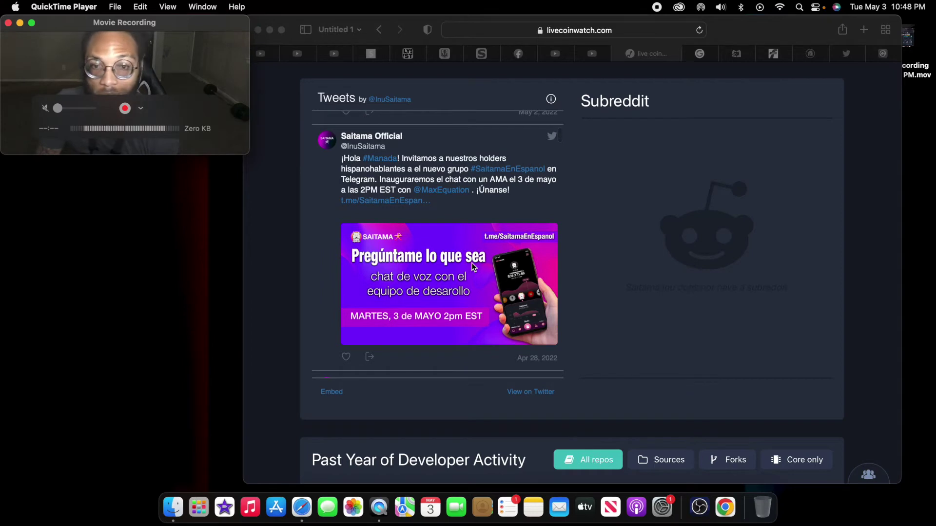
{"action": "scroll", "coordinate": [472, 262], "scroll_direction": "down", "scroll_amount": 3}
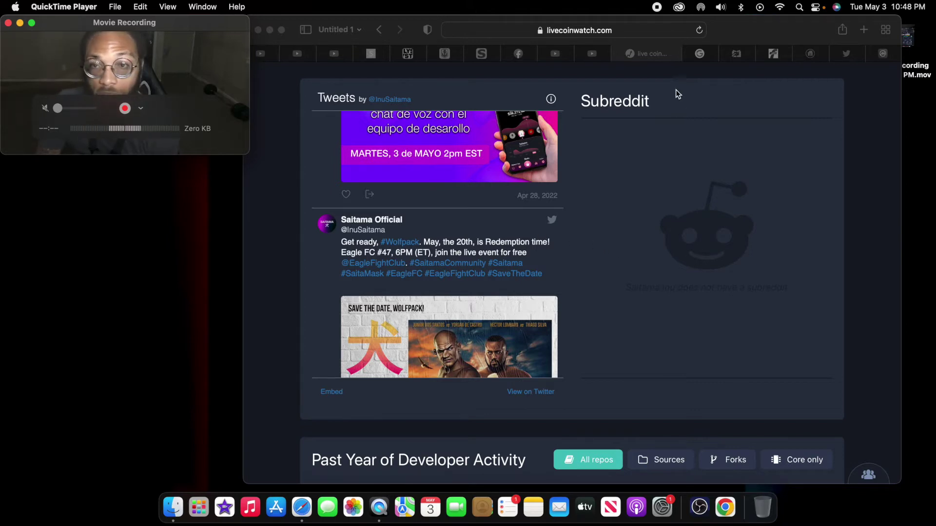
Step: Switch from Live Coin Watch to the Google 'SAITAMA GROWTH' search results tab
{"action": "left_click", "coordinate": [701, 56]}
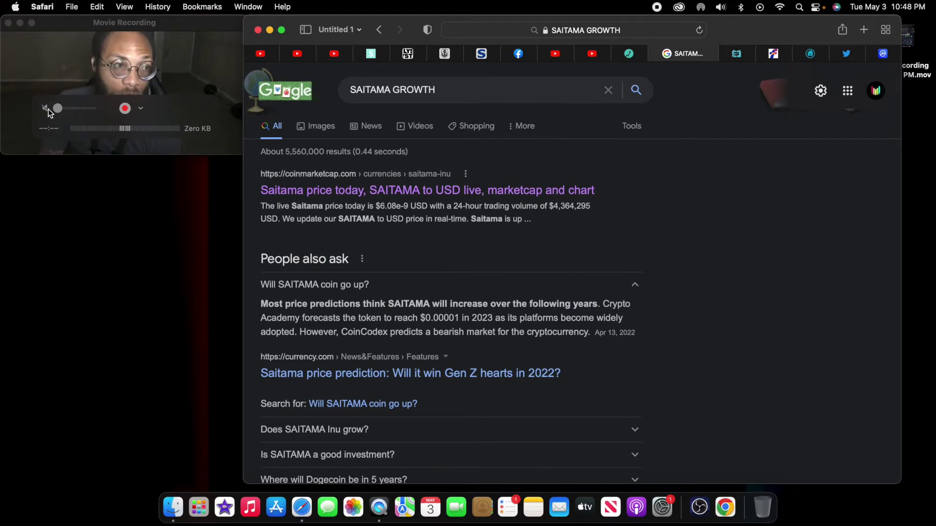
Step: Read the 'Will SAITAMA coin go up?' answer, then bring the Safari window forward
{"action": "left_click", "coordinate": [55, 122]}
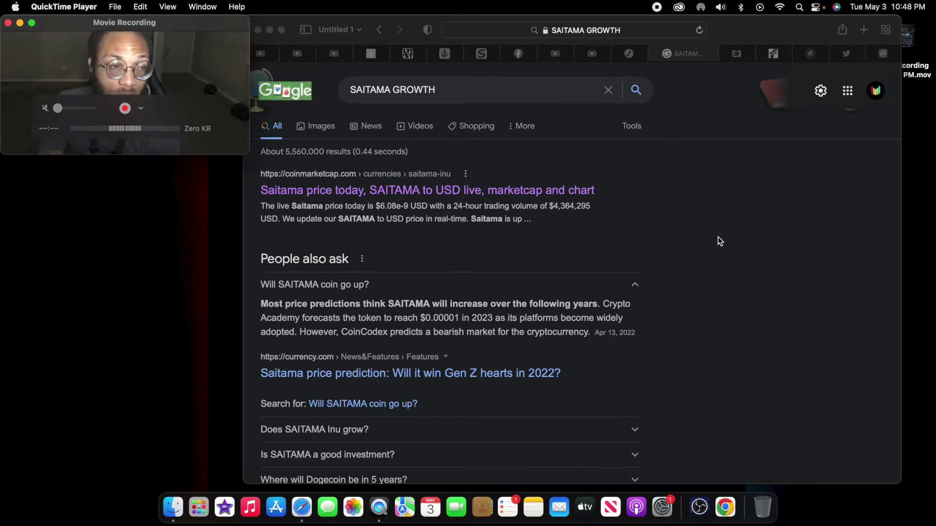
{"action": "scroll", "coordinate": [718, 241], "scroll_direction": "down", "scroll_amount": 2}
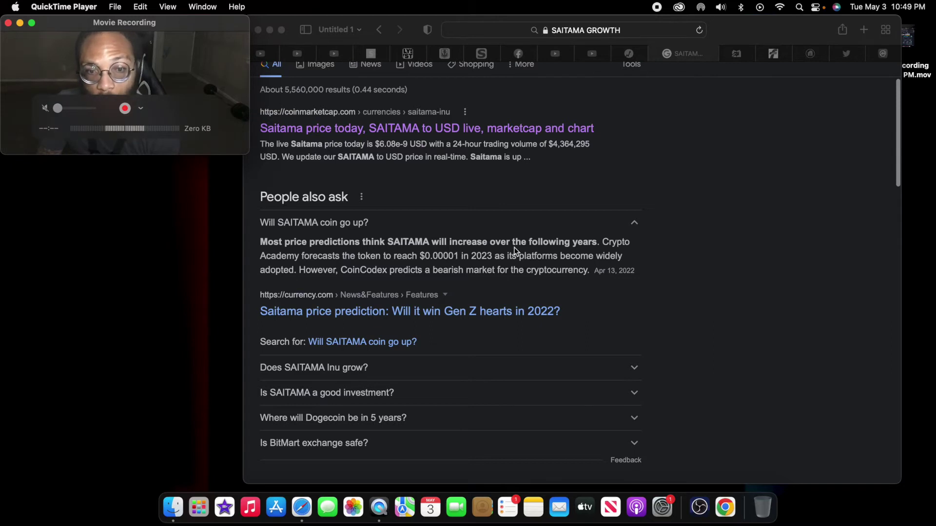
{"action": "scroll", "coordinate": [486, 247], "scroll_direction": "down", "scroll_amount": 1}
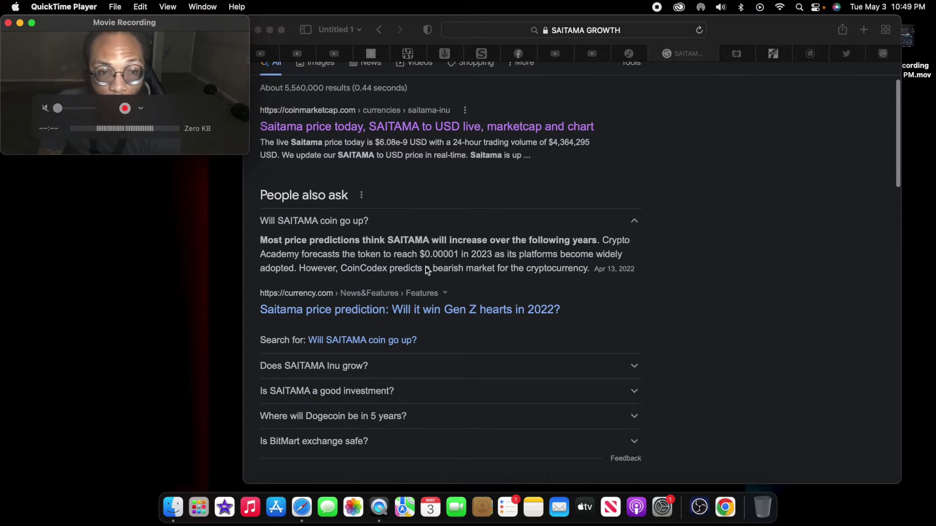
{"action": "scroll", "coordinate": [445, 263], "scroll_direction": "up", "scroll_amount": 1}
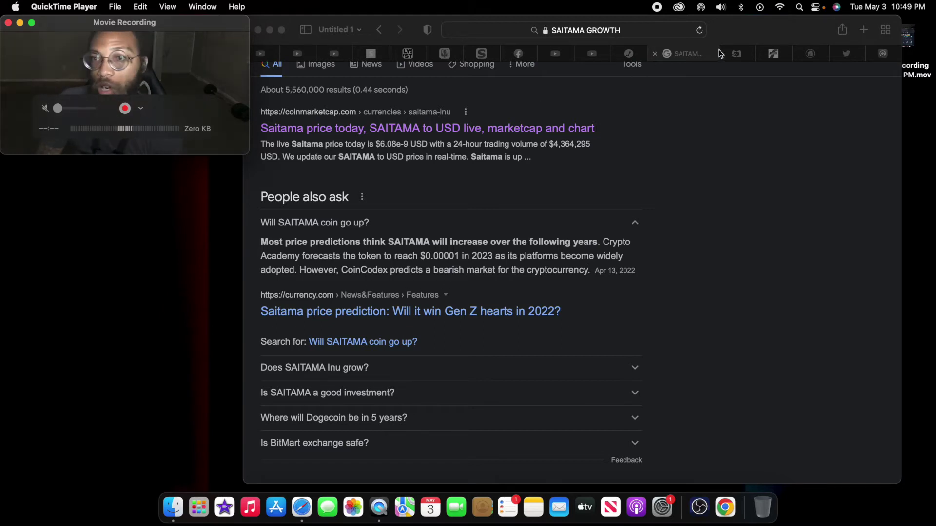
{"action": "left_click", "coordinate": [746, 54]}
Step: Switch to the CoinCodex Saitama Inu price prediction tab to read its FAQ
{"action": "left_click", "coordinate": [745, 59]}
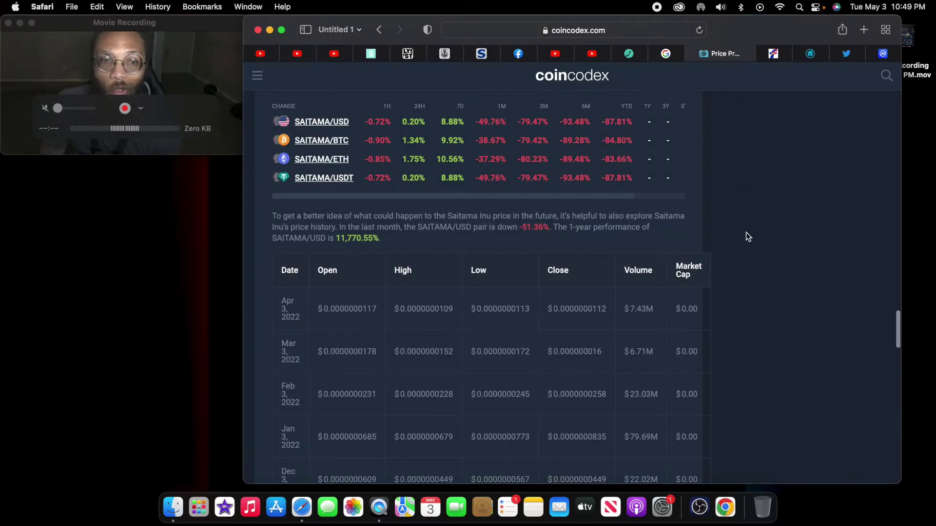
{"action": "scroll", "coordinate": [623, 248], "scroll_direction": "down", "scroll_amount": 2}
{"action": "scroll", "coordinate": [647, 249], "scroll_direction": "down", "scroll_amount": 3}
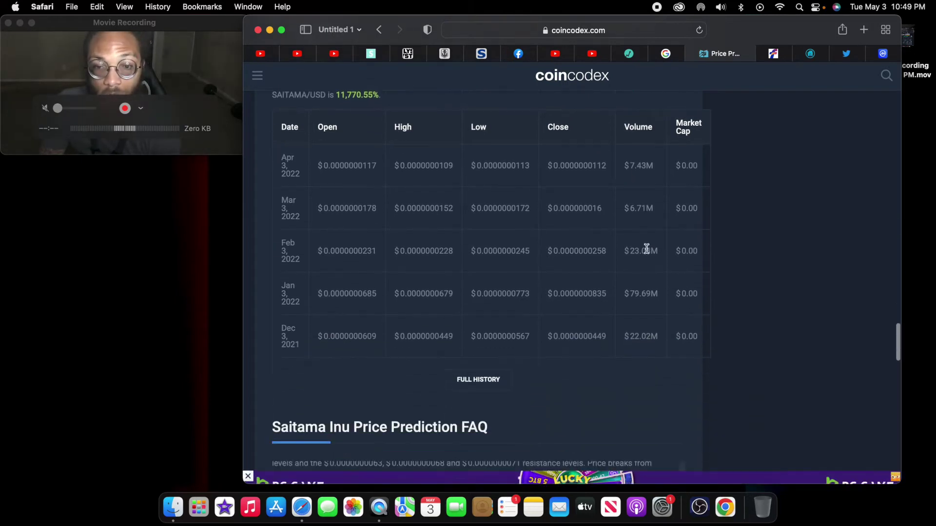
{"action": "scroll", "coordinate": [647, 250], "scroll_direction": "down", "scroll_amount": 3}
{"action": "scroll", "coordinate": [647, 251], "scroll_direction": "down", "scroll_amount": 5}
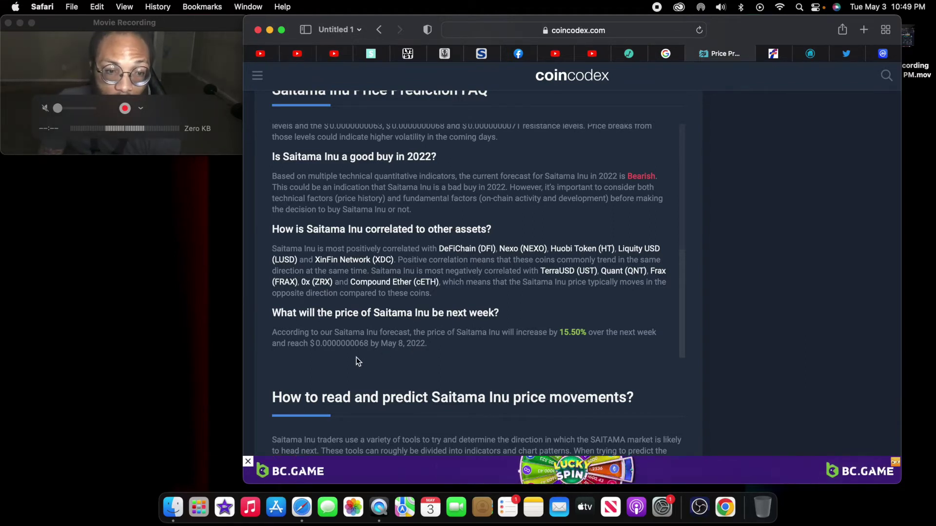
Step: Review Live Coin Watch's Saitama Inu stats and tweets, then return to the SAITAMA GROWTH results
{"action": "left_click", "coordinate": [642, 54]}
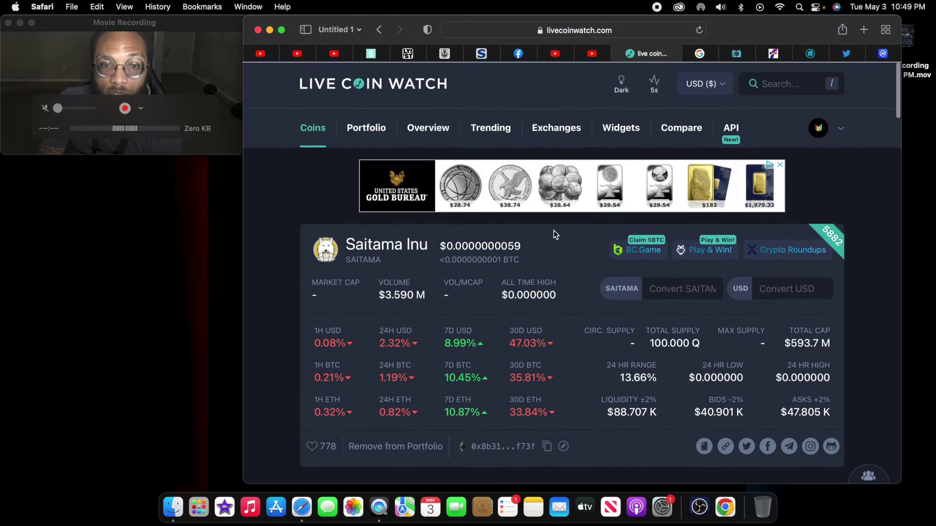
{"action": "scroll", "coordinate": [505, 256], "scroll_direction": "down", "scroll_amount": 10}
{"action": "scroll", "coordinate": [505, 260], "scroll_direction": "down", "scroll_amount": 5}
{"action": "scroll", "coordinate": [505, 263], "scroll_direction": "down", "scroll_amount": 5}
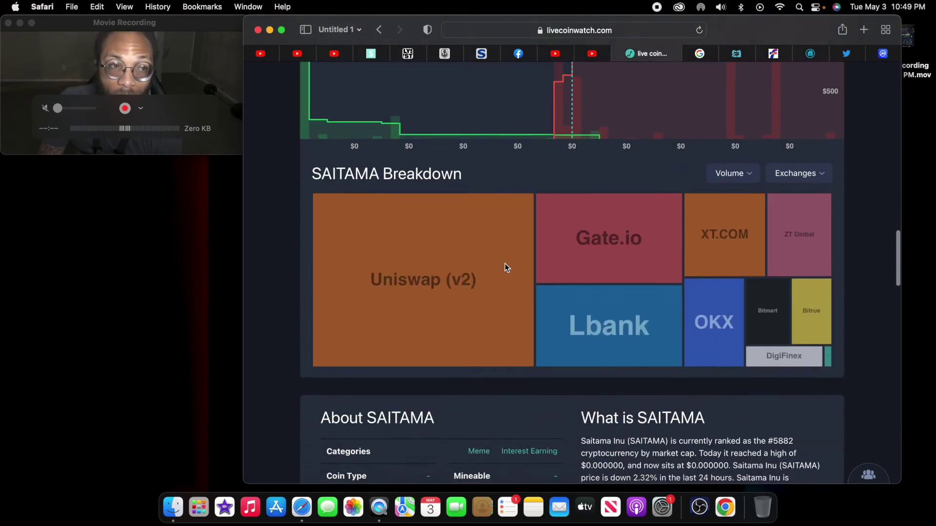
{"action": "scroll", "coordinate": [505, 264], "scroll_direction": "down", "scroll_amount": 6}
{"action": "scroll", "coordinate": [504, 267], "scroll_direction": "down", "scroll_amount": 3}
{"action": "scroll", "coordinate": [479, 288], "scroll_direction": "down", "scroll_amount": 4}
{"action": "scroll", "coordinate": [477, 289], "scroll_direction": "down", "scroll_amount": 1}
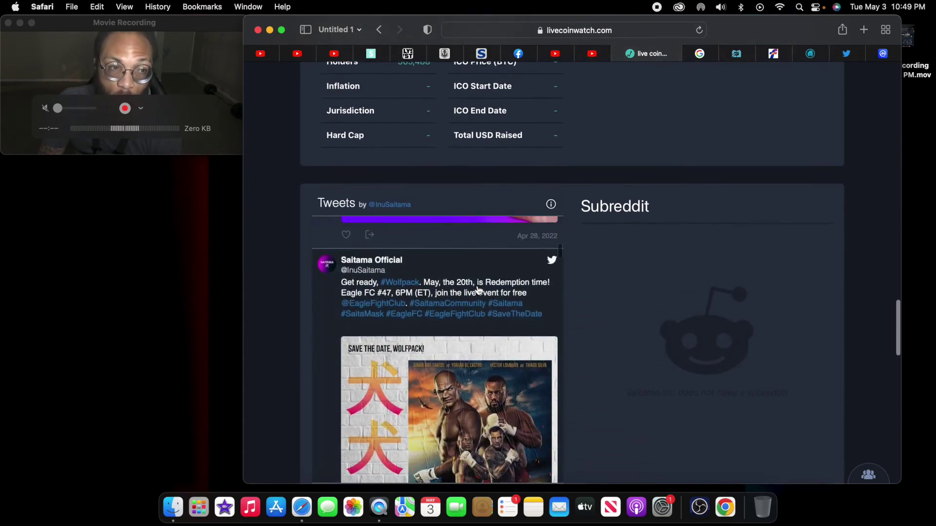
{"action": "scroll", "coordinate": [478, 289], "scroll_direction": "down", "scroll_amount": 2}
{"action": "scroll", "coordinate": [477, 290], "scroll_direction": "down", "scroll_amount": 1}
{"action": "scroll", "coordinate": [477, 291], "scroll_direction": "down", "scroll_amount": 1}
{"action": "scroll", "coordinate": [478, 291], "scroll_direction": "up", "scroll_amount": 1}
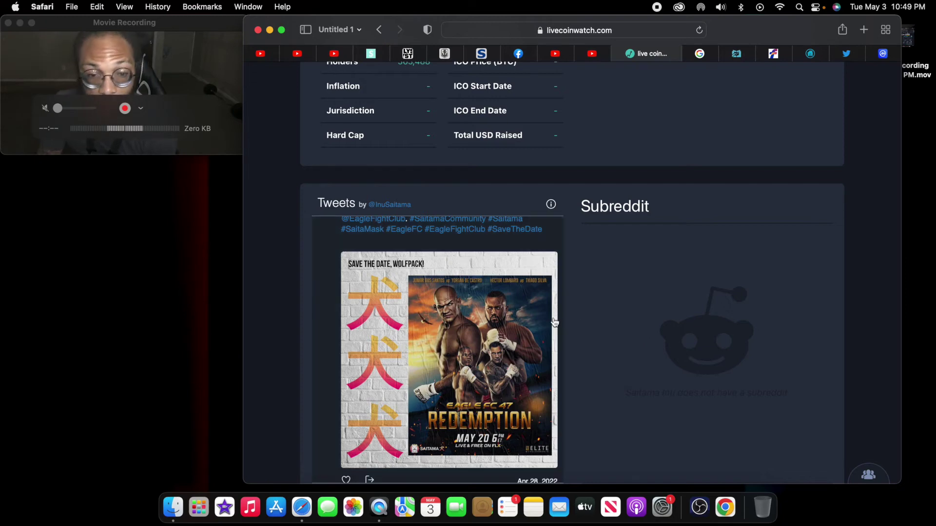
{"action": "scroll", "coordinate": [554, 322], "scroll_direction": "down", "scroll_amount": 2}
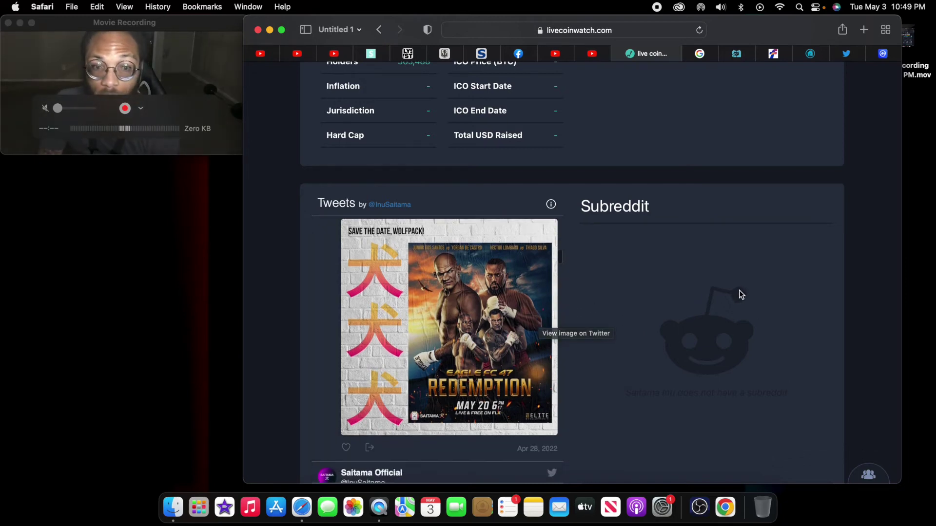
{"action": "scroll", "coordinate": [512, 293], "scroll_direction": "down", "scroll_amount": 1}
{"action": "scroll", "coordinate": [512, 293], "scroll_direction": "down", "scroll_amount": 1}
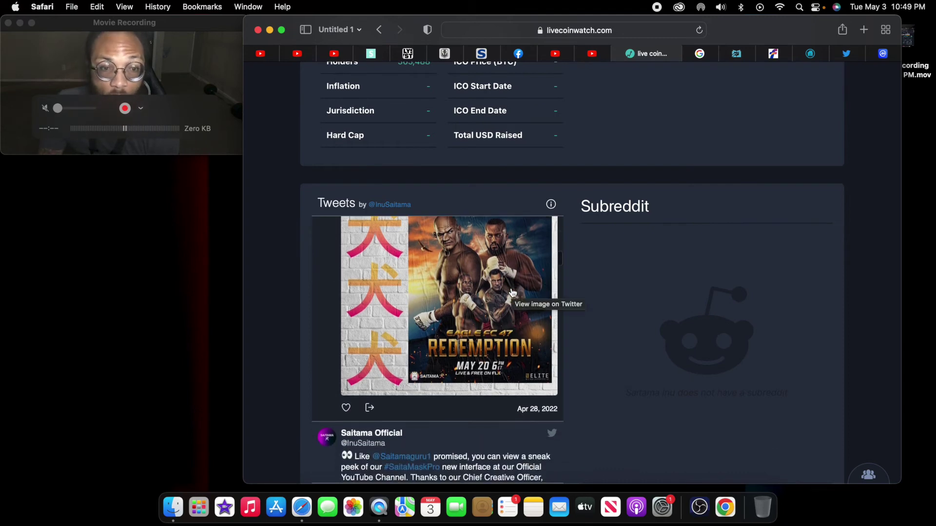
{"action": "scroll", "coordinate": [512, 292], "scroll_direction": "down", "scroll_amount": 1}
{"action": "scroll", "coordinate": [512, 293], "scroll_direction": "down", "scroll_amount": 1}
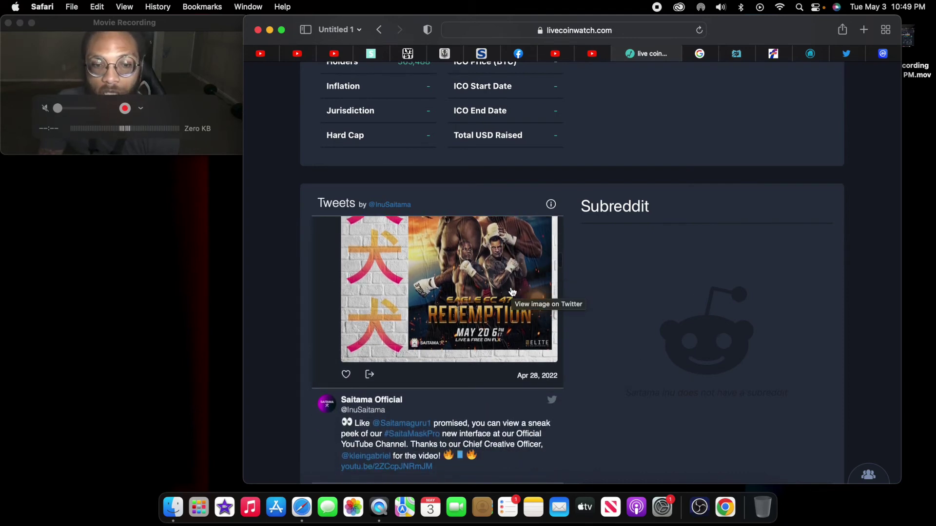
{"action": "scroll", "coordinate": [512, 292], "scroll_direction": "down", "scroll_amount": 3}
{"action": "scroll", "coordinate": [512, 293], "scroll_direction": "down", "scroll_amount": 1}
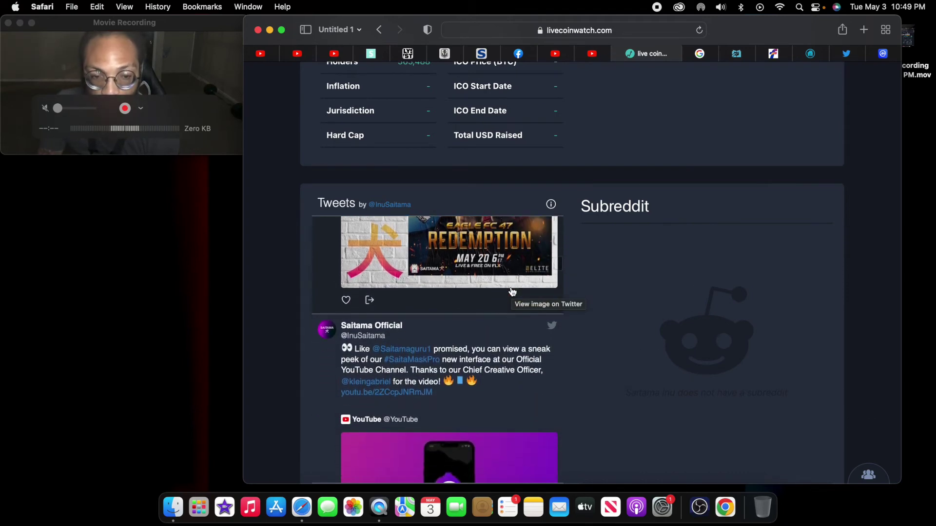
{"action": "scroll", "coordinate": [513, 293], "scroll_direction": "down", "scroll_amount": 1}
{"action": "scroll", "coordinate": [512, 292], "scroll_direction": "down", "scroll_amount": 1}
{"action": "scroll", "coordinate": [454, 301], "scroll_direction": "down", "scroll_amount": 1}
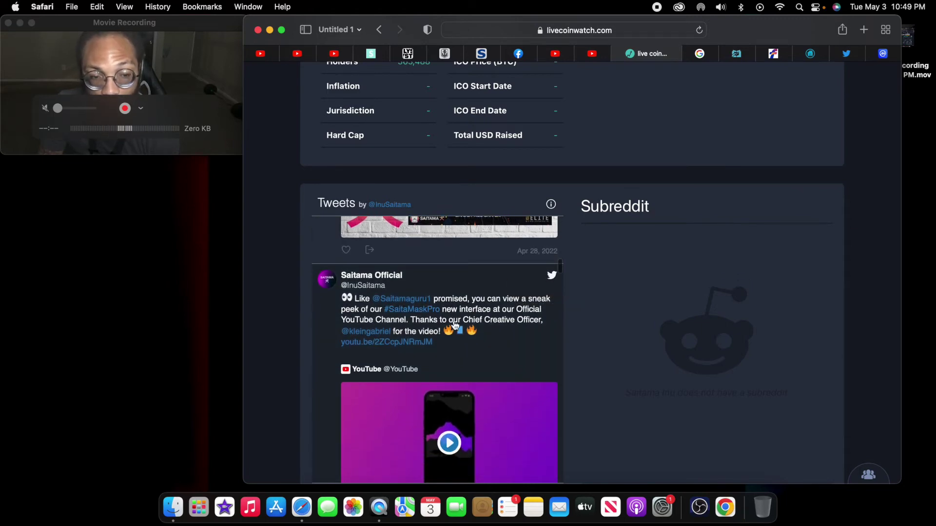
{"action": "scroll", "coordinate": [515, 330], "scroll_direction": "down", "scroll_amount": 1}
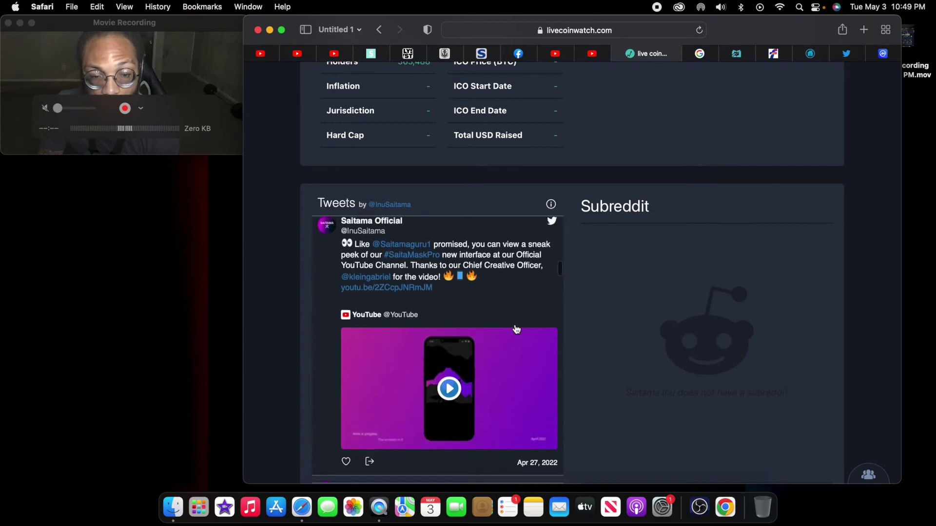
{"action": "scroll", "coordinate": [516, 330], "scroll_direction": "down", "scroll_amount": 3}
{"action": "scroll", "coordinate": [556, 337], "scroll_direction": "down", "scroll_amount": 5}
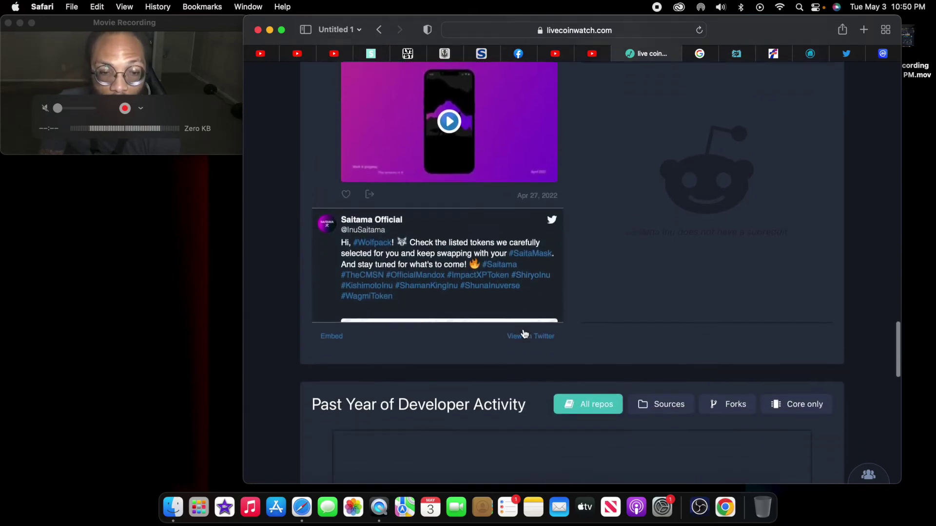
{"action": "scroll", "coordinate": [487, 261], "scroll_direction": "down", "scroll_amount": 4}
{"action": "scroll", "coordinate": [487, 260], "scroll_direction": "down", "scroll_amount": 3}
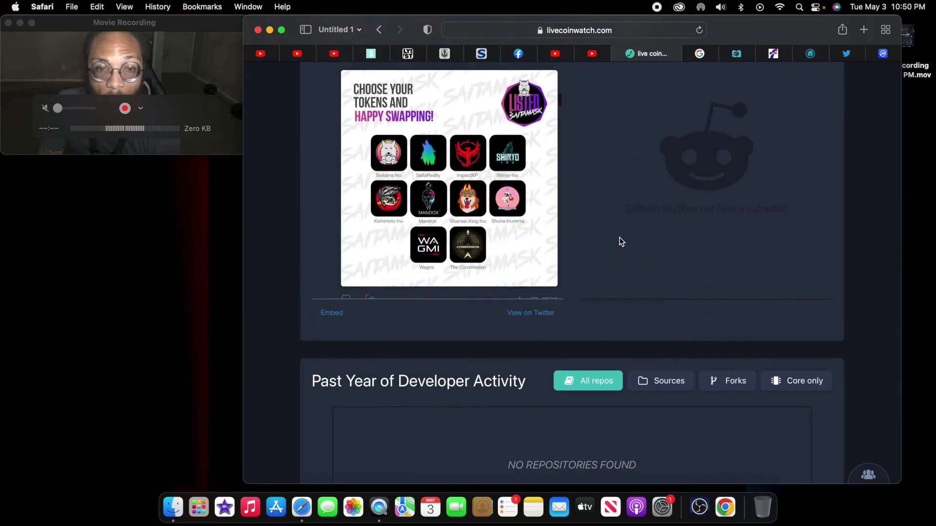
{"action": "scroll", "coordinate": [617, 241], "scroll_direction": "up", "scroll_amount": 3}
{"action": "scroll", "coordinate": [521, 258], "scroll_direction": "down", "scroll_amount": 1}
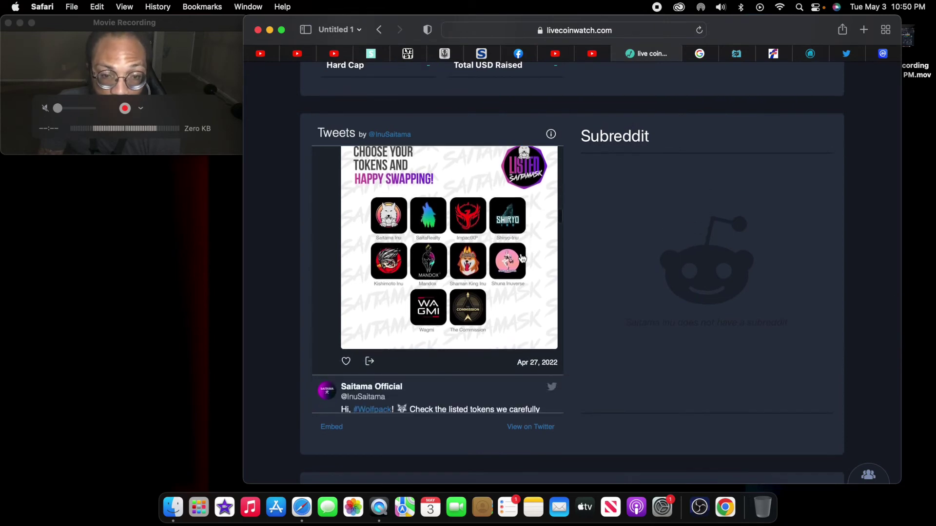
{"action": "scroll", "coordinate": [521, 257], "scroll_direction": "down", "scroll_amount": 5}
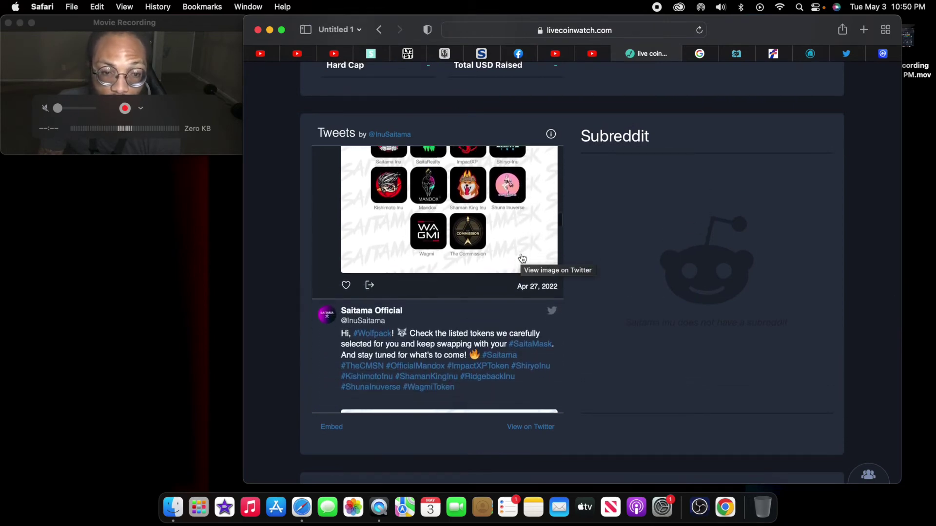
{"action": "scroll", "coordinate": [521, 257], "scroll_direction": "up", "scroll_amount": 4}
{"action": "scroll", "coordinate": [521, 257], "scroll_direction": "up", "scroll_amount": 3}
{"action": "scroll", "coordinate": [522, 257], "scroll_direction": "up", "scroll_amount": 3}
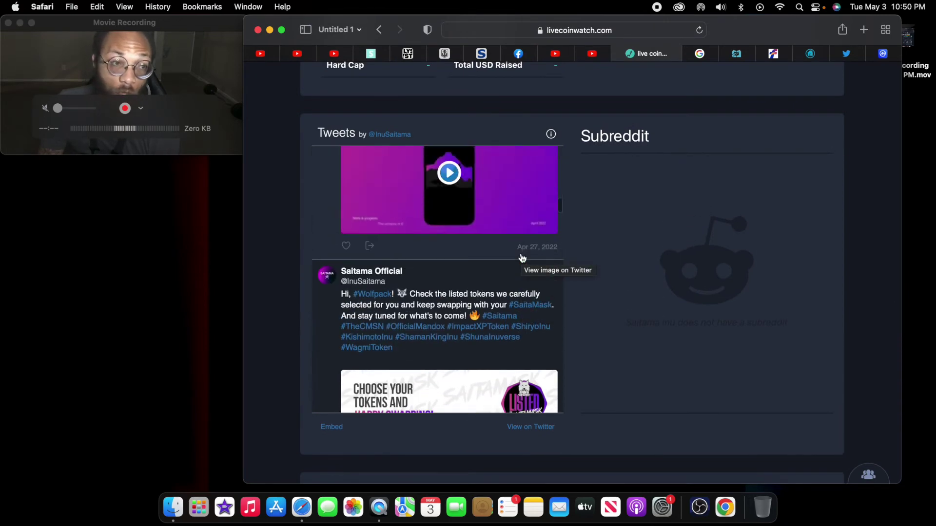
{"action": "scroll", "coordinate": [663, 257], "scroll_direction": "up", "scroll_amount": 3}
{"action": "scroll", "coordinate": [665, 256], "scroll_direction": "up", "scroll_amount": 5}
{"action": "scroll", "coordinate": [665, 257], "scroll_direction": "up", "scroll_amount": 5}
{"action": "scroll", "coordinate": [629, 249], "scroll_direction": "up", "scroll_amount": 5}
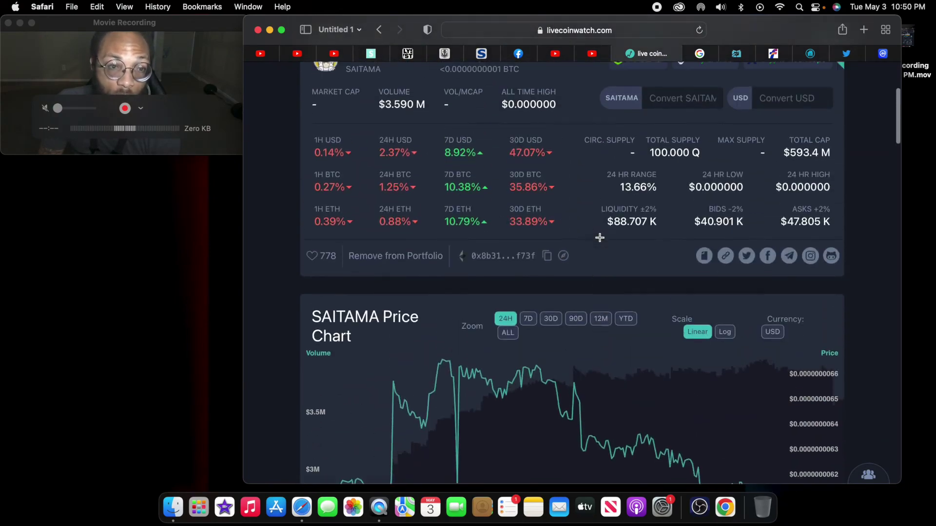
{"action": "scroll", "coordinate": [601, 237], "scroll_direction": "up", "scroll_amount": 3}
{"action": "scroll", "coordinate": [600, 237], "scroll_direction": "up", "scroll_amount": 2}
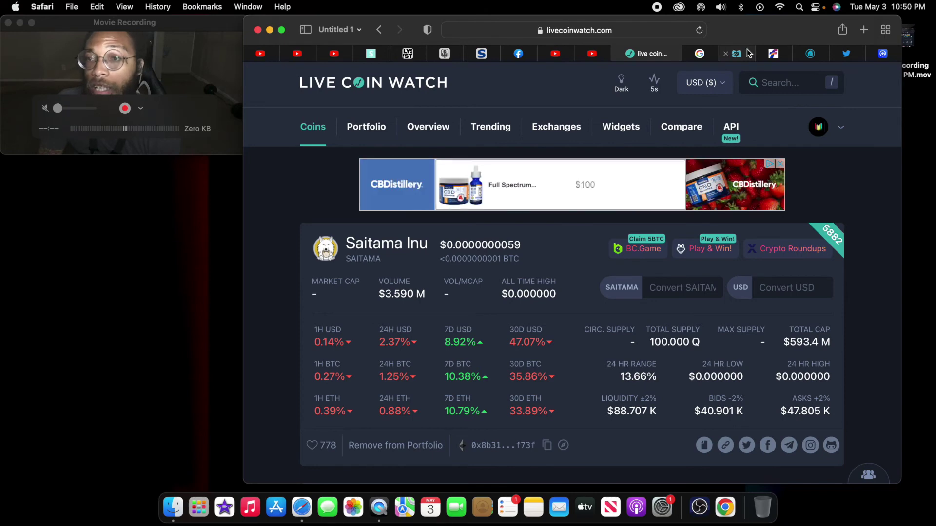
{"action": "left_click", "coordinate": [703, 53]}
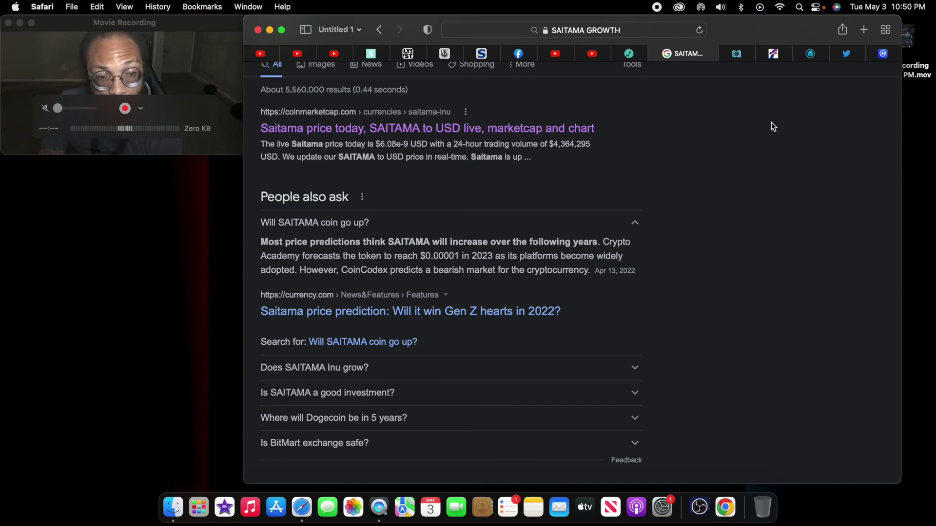
{"action": "scroll", "coordinate": [771, 126], "scroll_direction": "up", "scroll_amount": 3}
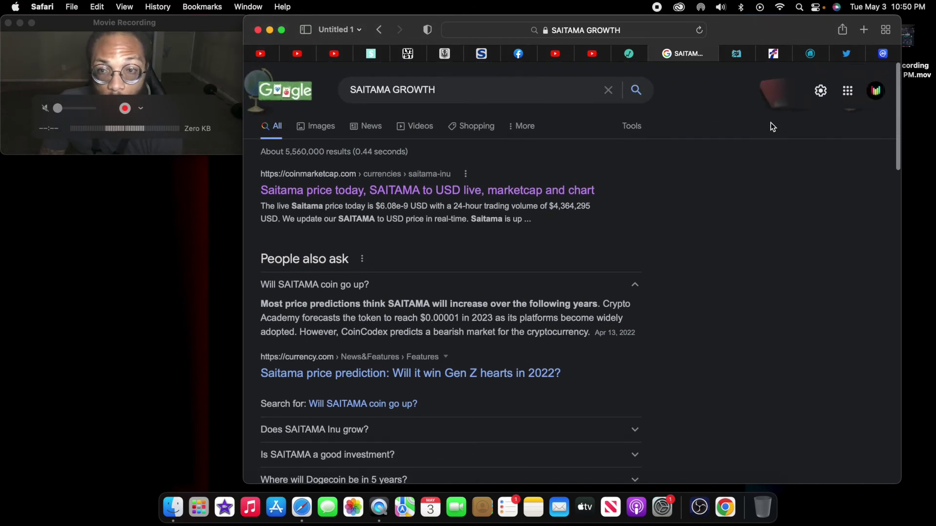